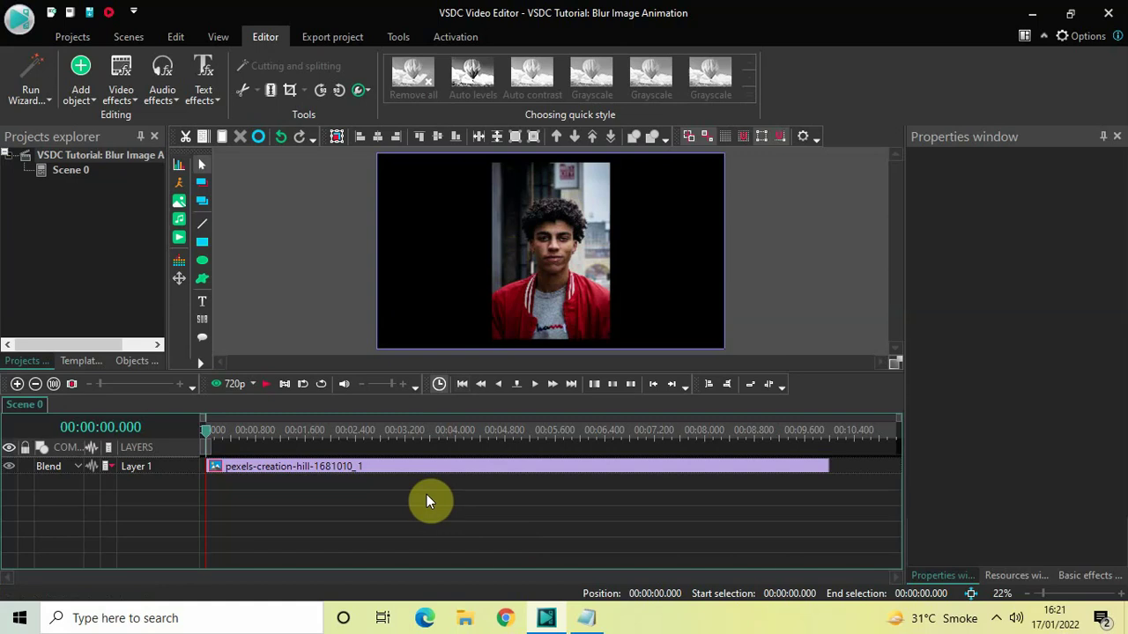
# Open the photo clip and add a Pixelize filter spanning its full 10 seconds
pyautogui.doubleClick(351, 470)
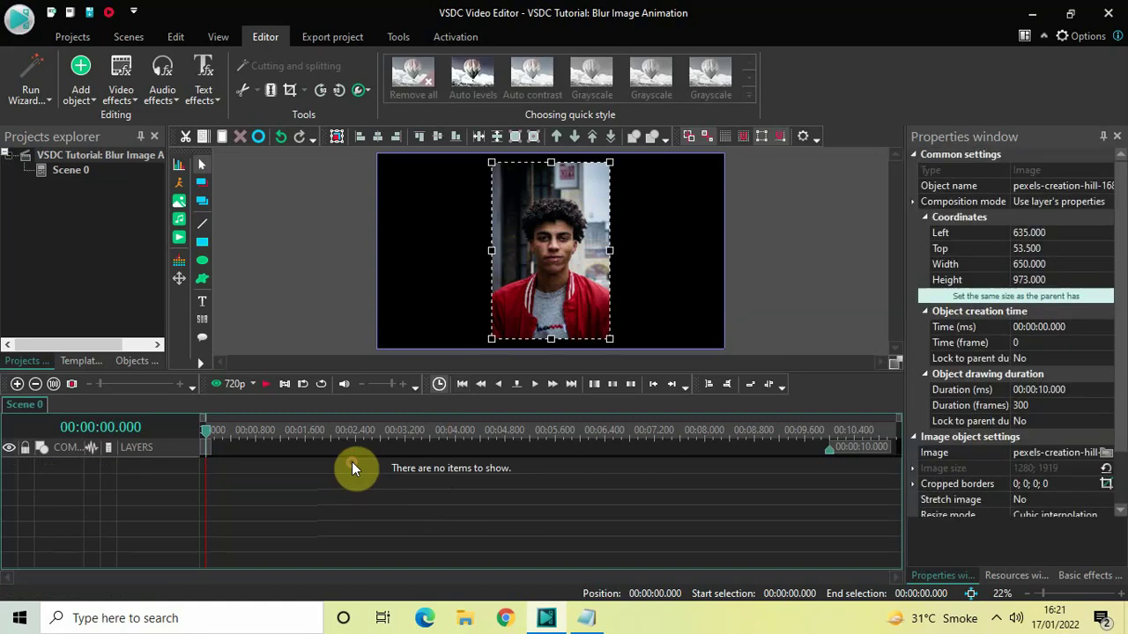
pyautogui.click(124, 95)
pyautogui.moveTo(195, 157)
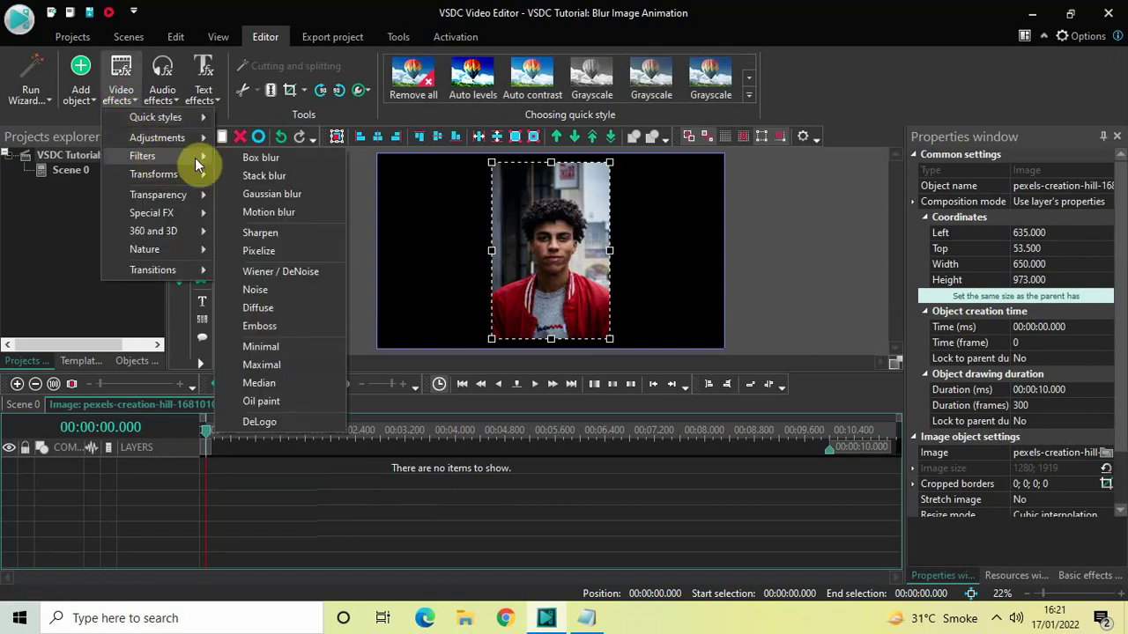
pyautogui.click(269, 251)
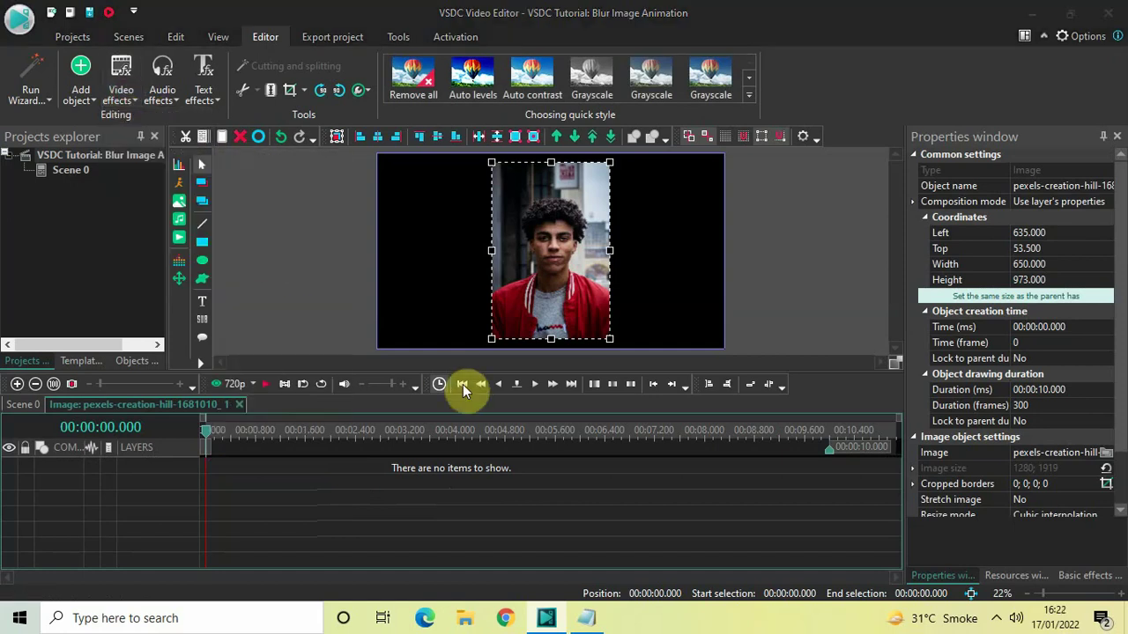
pyautogui.click(710, 388)
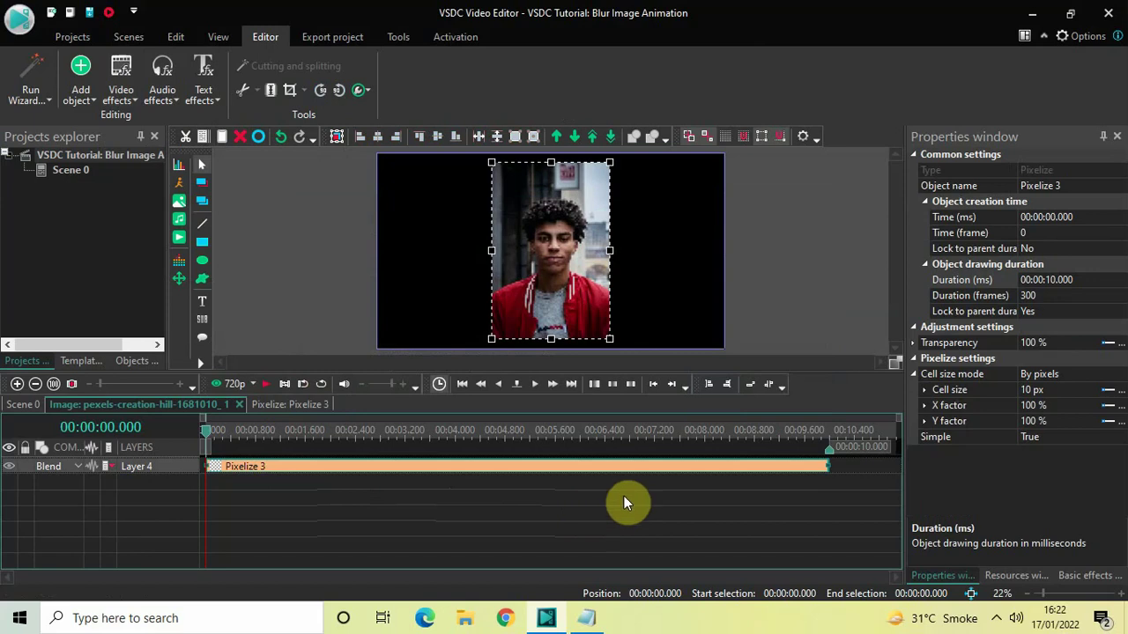
# Set the Pixelize 3 effect's duration to 00:00:03.000 (3 seconds)
pyautogui.click(1087, 279)
pyautogui.press('BackSpace')
pyautogui.press('BackSpace')
pyautogui.press('BackSpace')
pyautogui.press('BackSpace')
pyautogui.press('BackSpace')
pyautogui.write('03000')
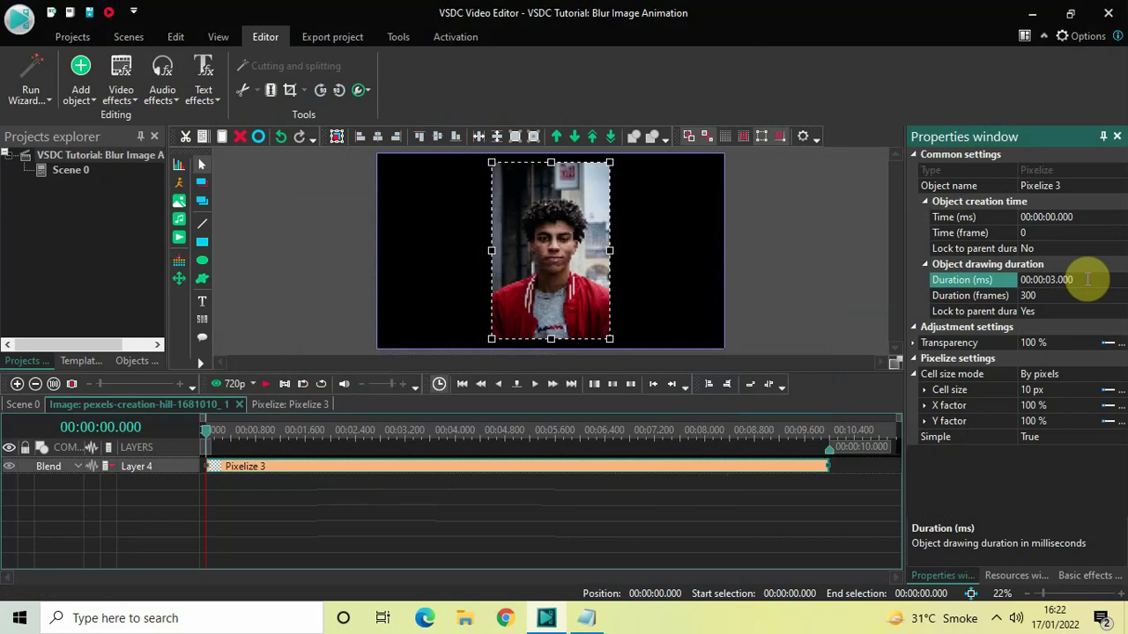
pyautogui.press('Return')
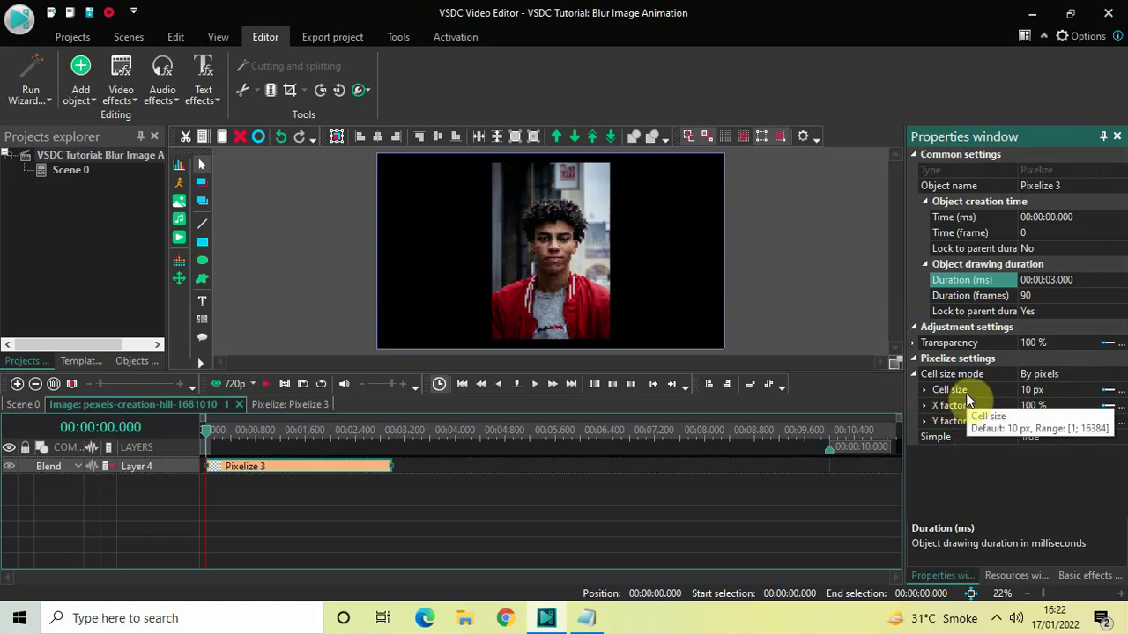
# Set the Pixelize cell size to animate from 75 px to 1 px (75;1)
pyautogui.click(1055, 393)
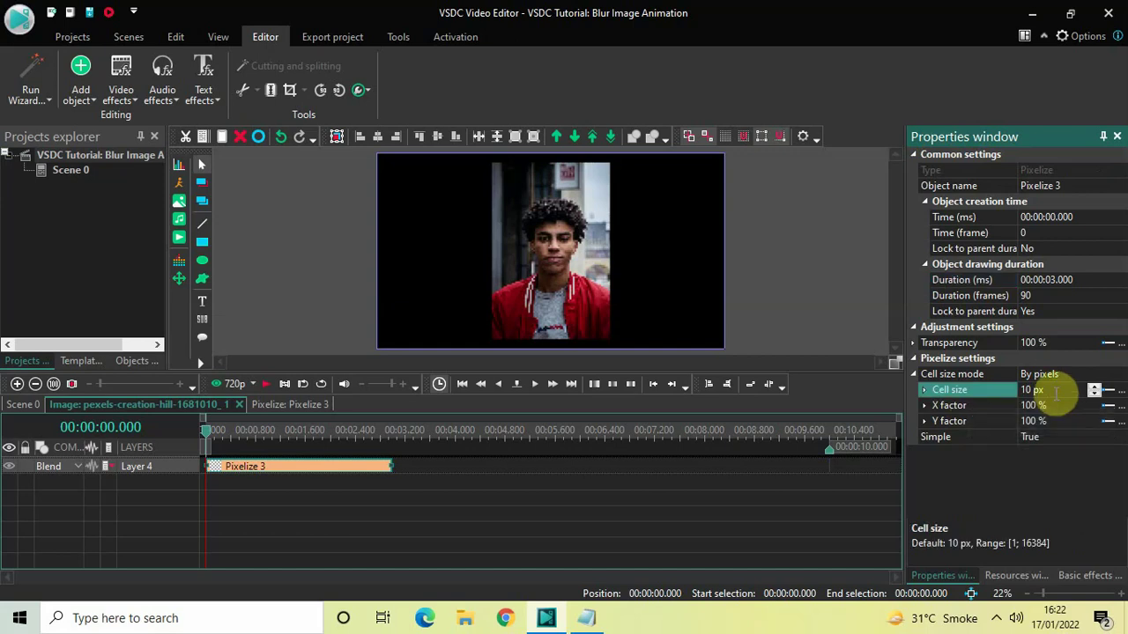
pyautogui.press('Delete')
pyautogui.press('Delete')
pyautogui.write('75')
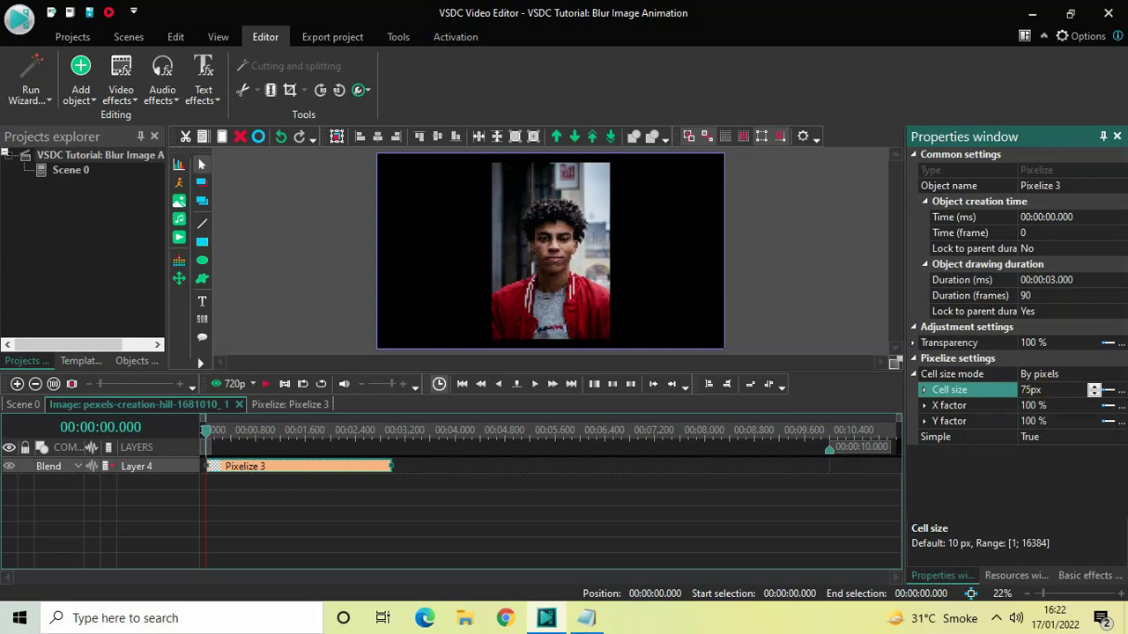
pyautogui.write(';1')
pyautogui.press('Return')
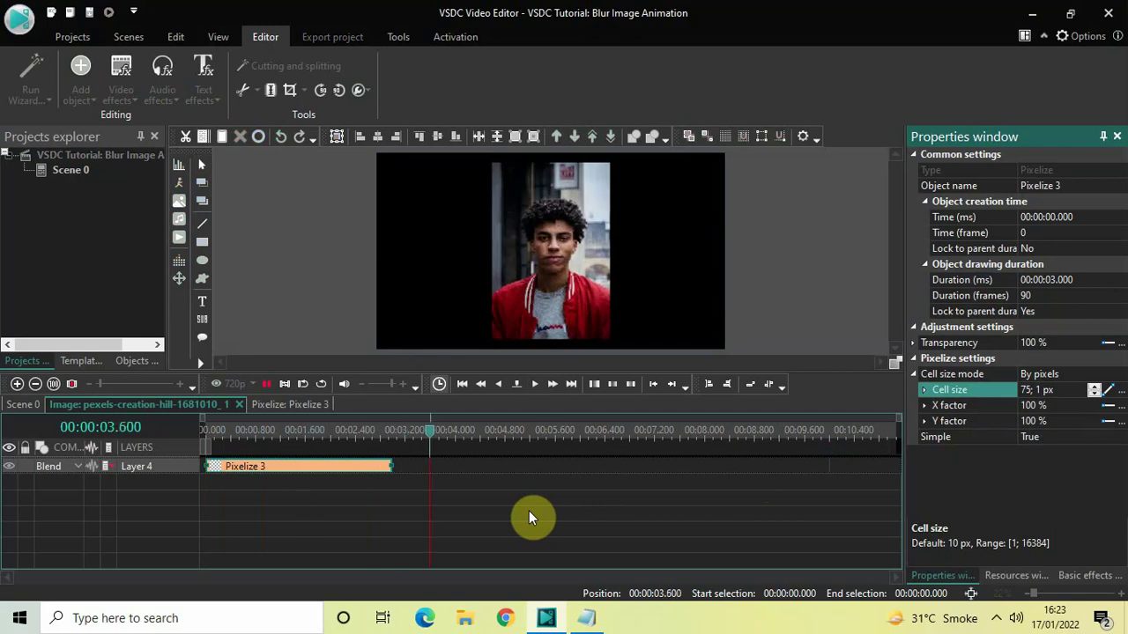
# Preview the unpixelate effect from the clip start, rewind, and deselect the effect
pyautogui.click(206, 435)
pyautogui.press('space')
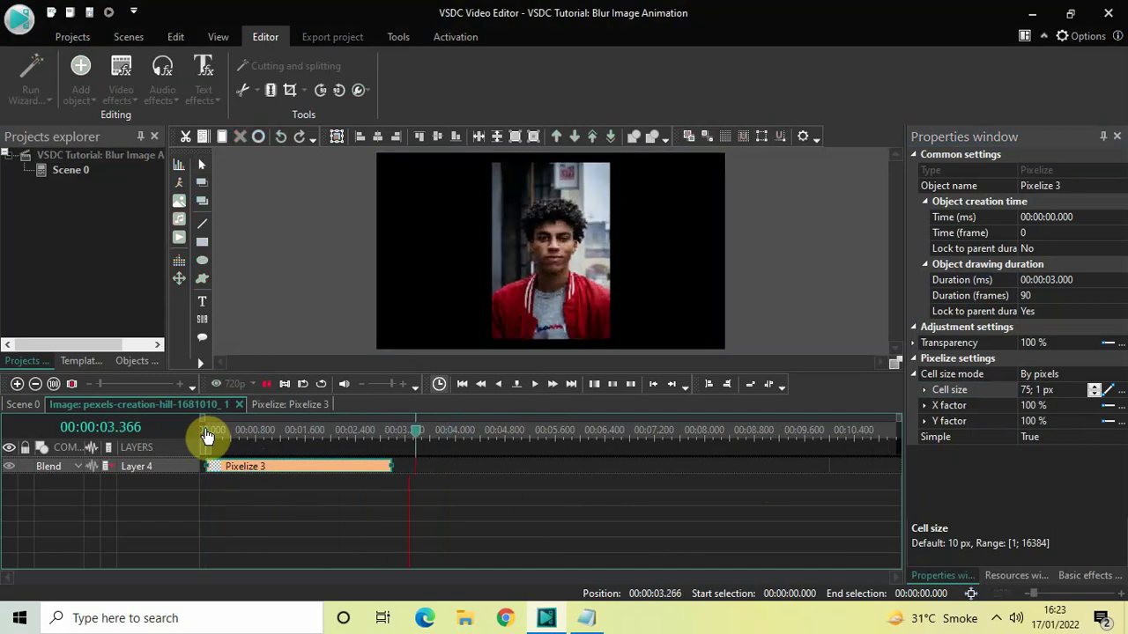
pyautogui.press('space')
pyautogui.click(205, 427)
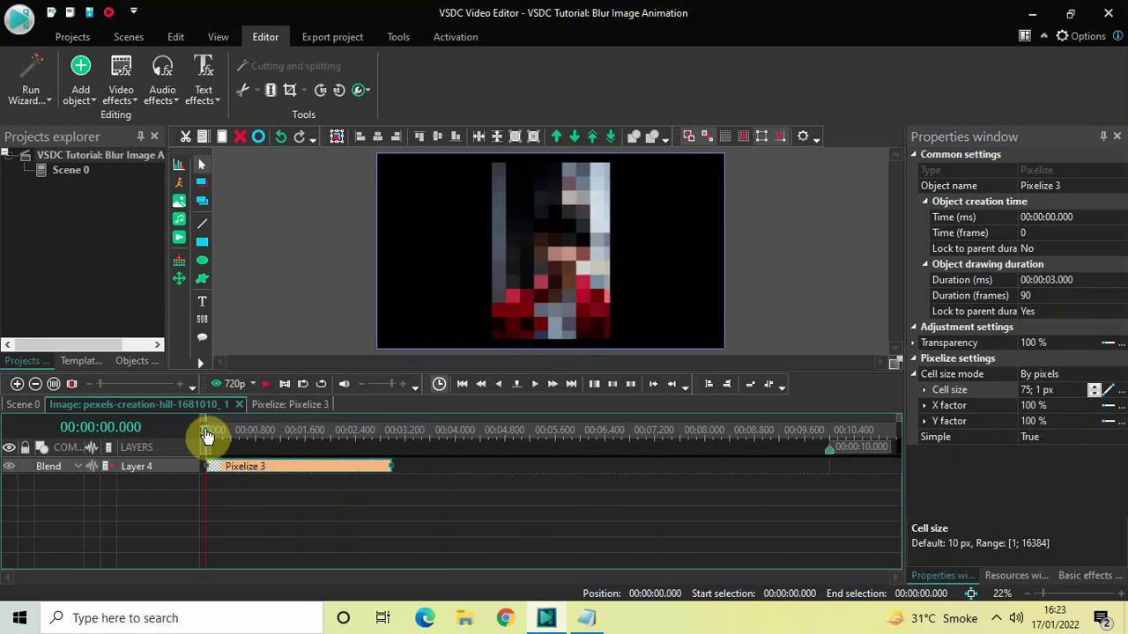
pyautogui.click(257, 508)
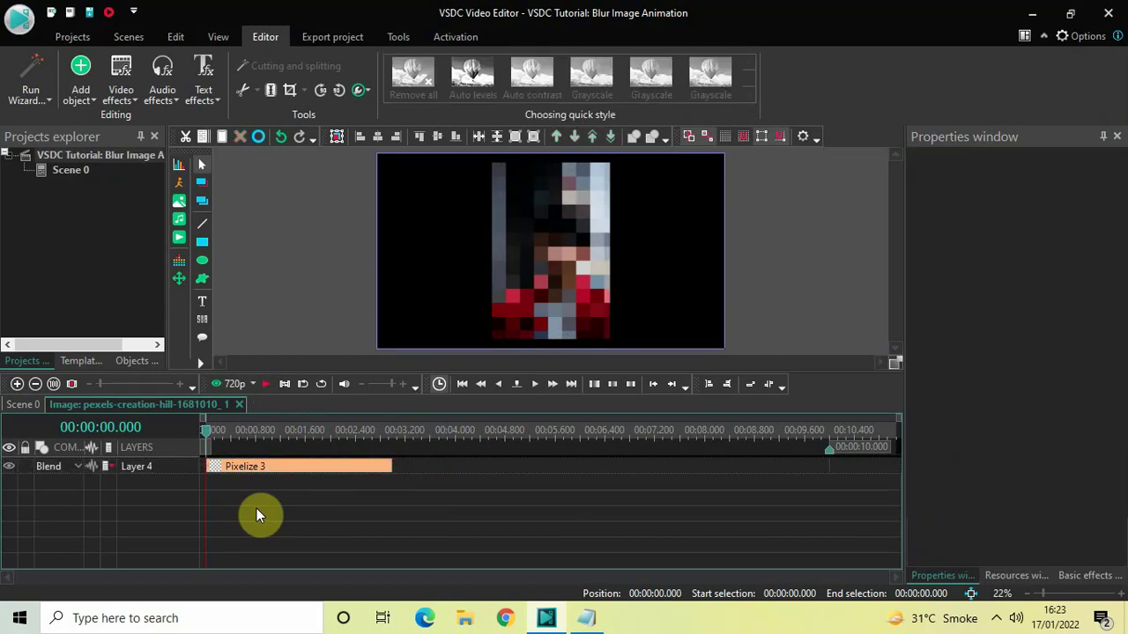
# Add a Zoom transform effect to the photo at its default placement
pyautogui.click(120, 88)
pyautogui.moveTo(166, 179)
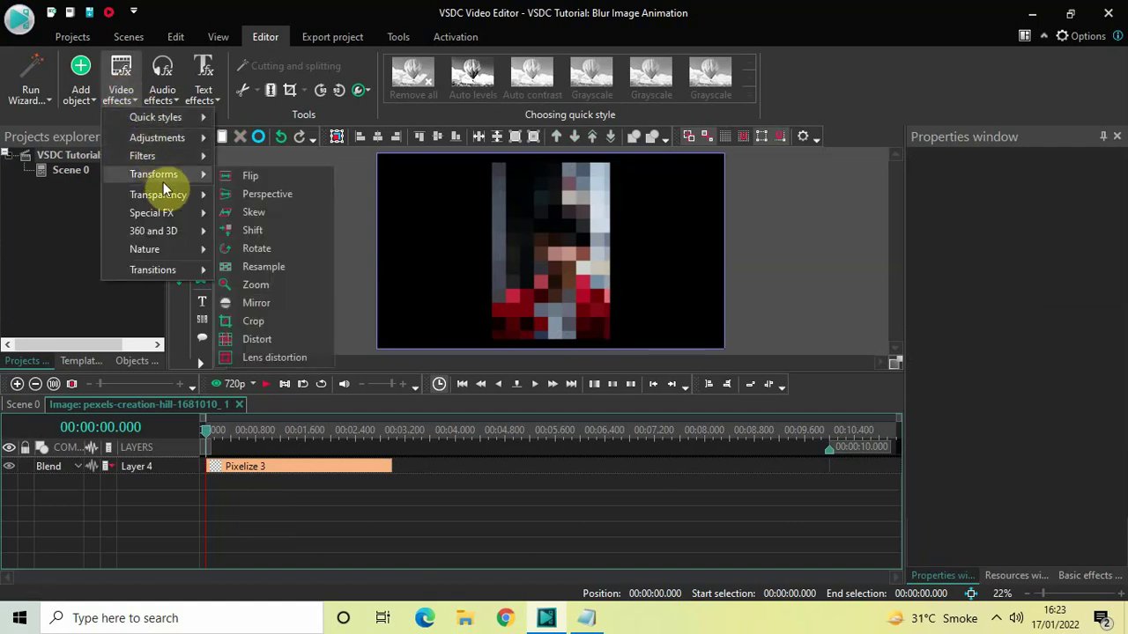
pyautogui.click(272, 283)
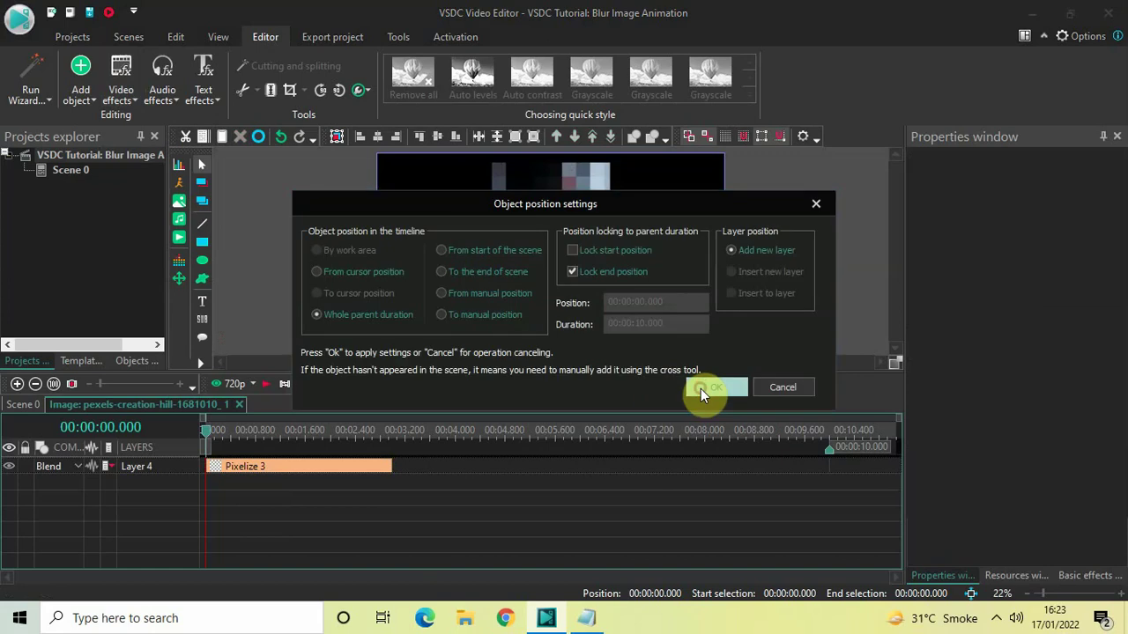
pyautogui.click(700, 388)
# Set the Zoom 1 effect's duration to 00:00:02.000 (2 seconds)
pyautogui.click(648, 469)
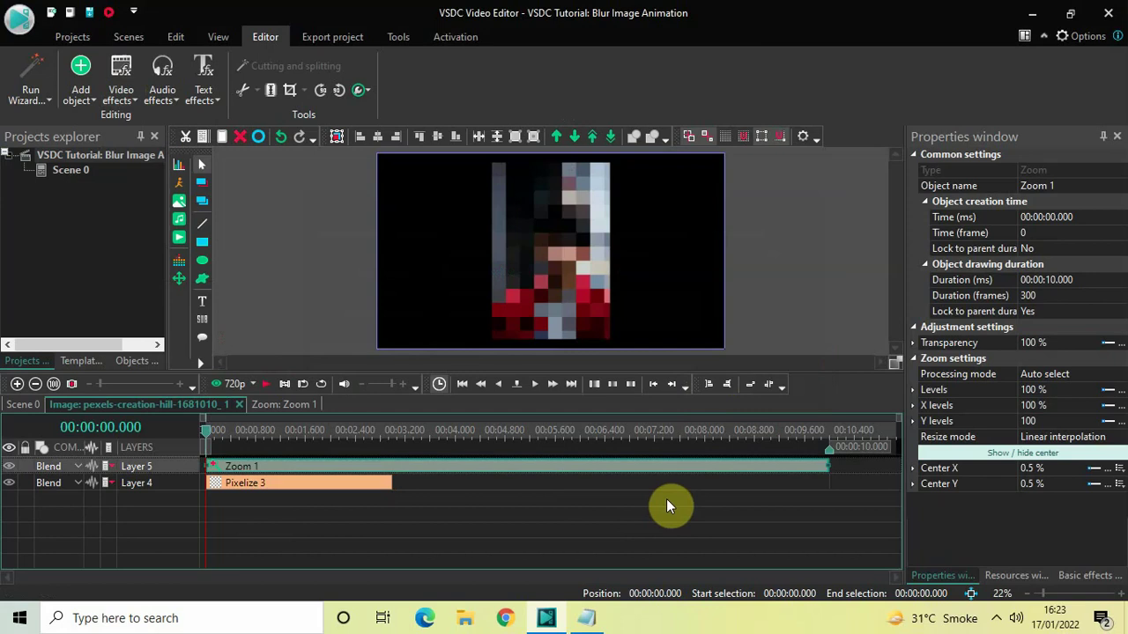
pyautogui.click(1086, 282)
pyautogui.click(1086, 279)
pyautogui.press('BackSpace')
pyautogui.press('BackSpace')
pyautogui.press('BackSpace')
pyautogui.press('BackSpace')
pyautogui.press('BackSpace')
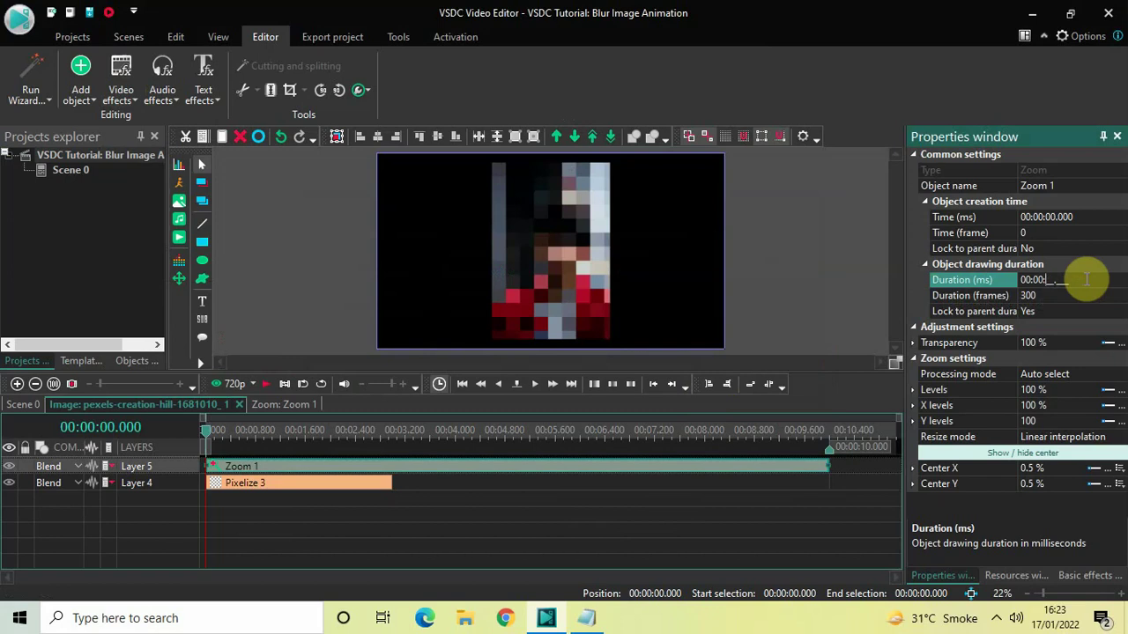
pyautogui.write('020000')
pyautogui.press('Return')
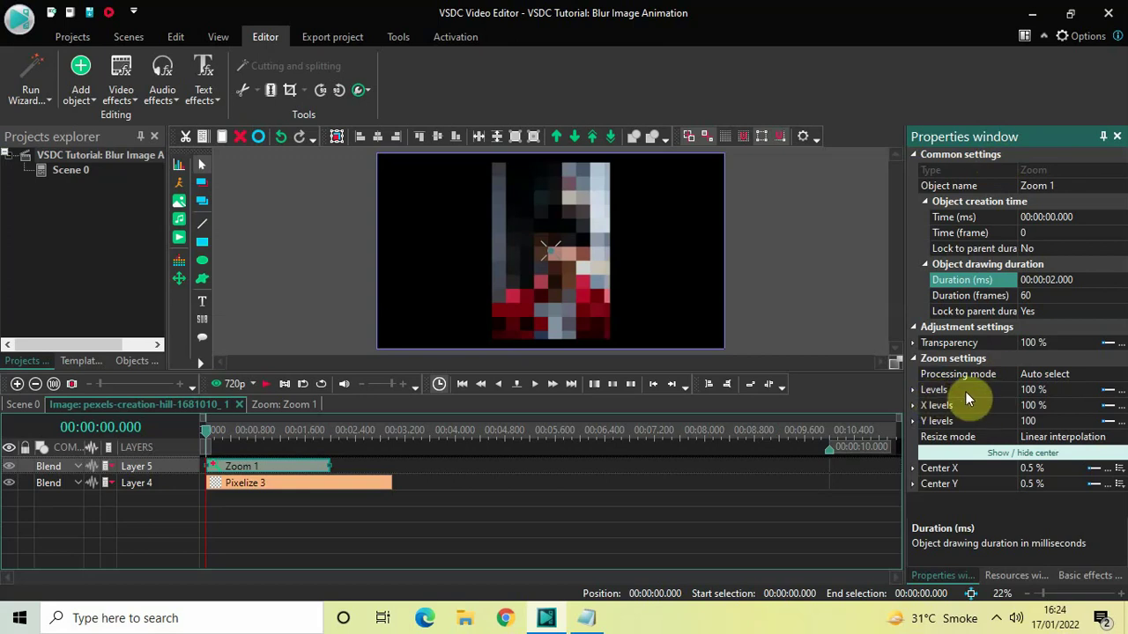
# Set the Zoom Levels to 50;100 so the photo grows from 50% to full size
pyautogui.click(1064, 394)
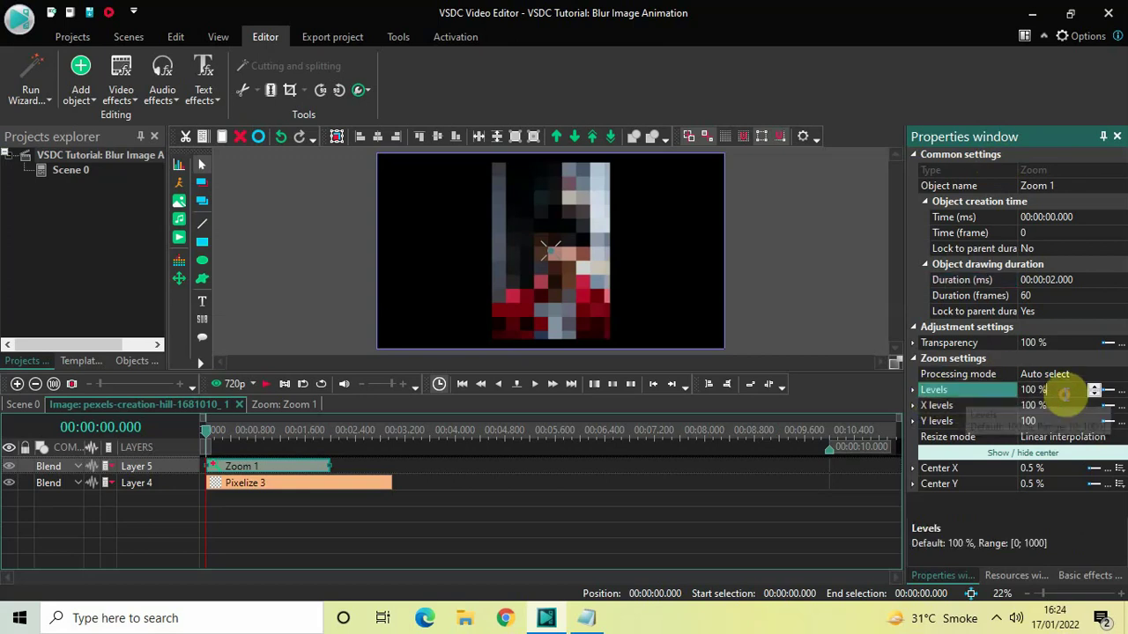
pyautogui.hotkey('ctrl', 'a')
pyautogui.press('BackSpace')
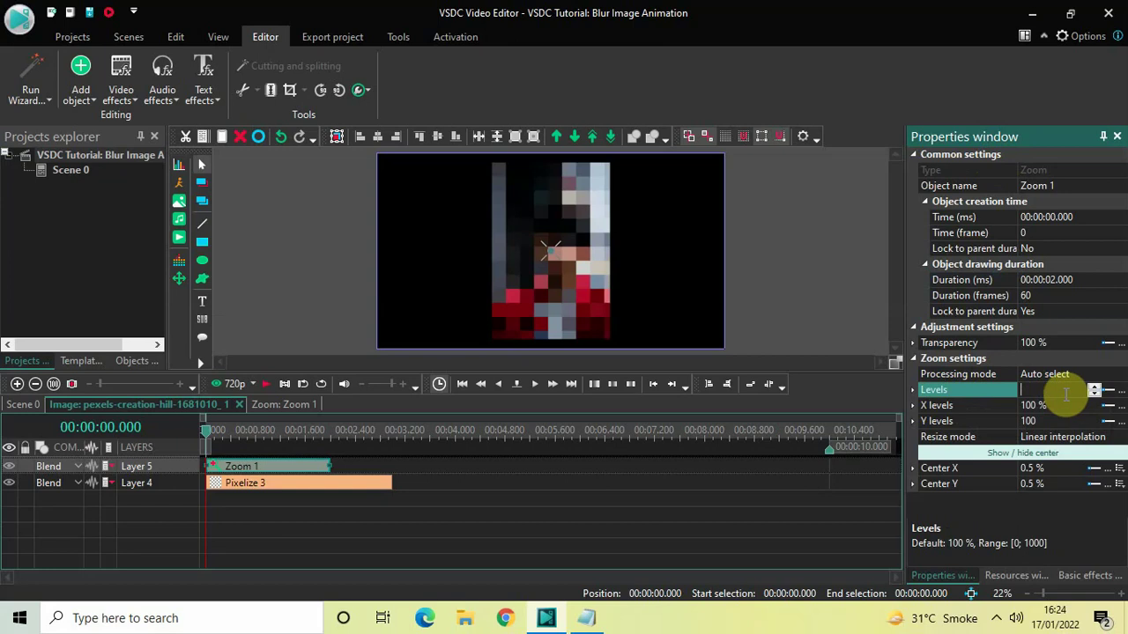
pyautogui.write('50;100')
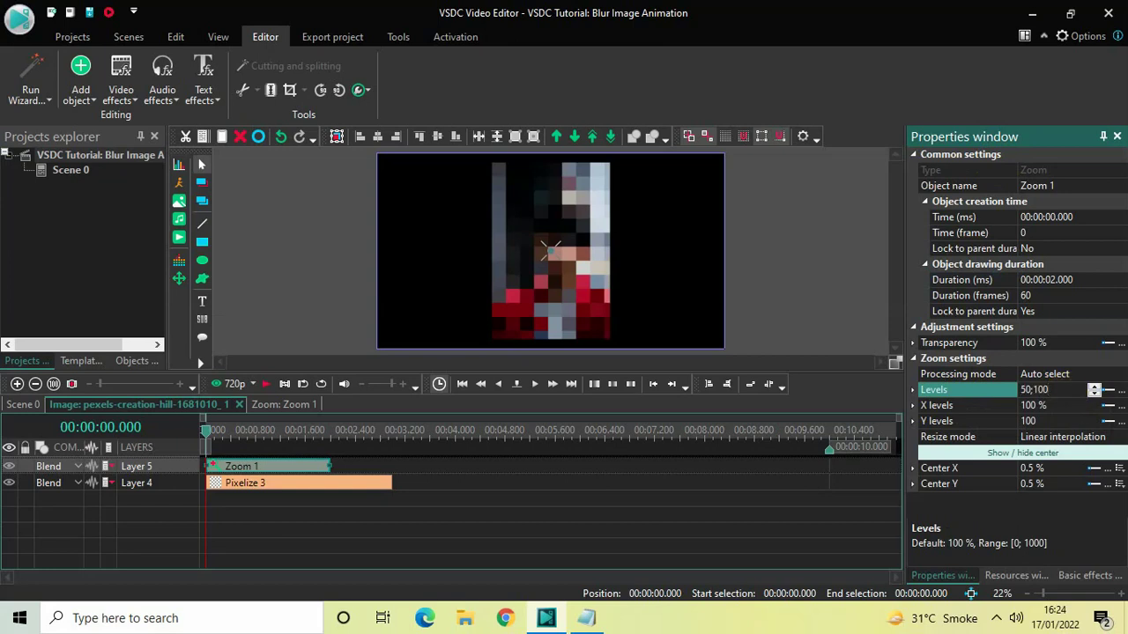
pyautogui.press('Return')
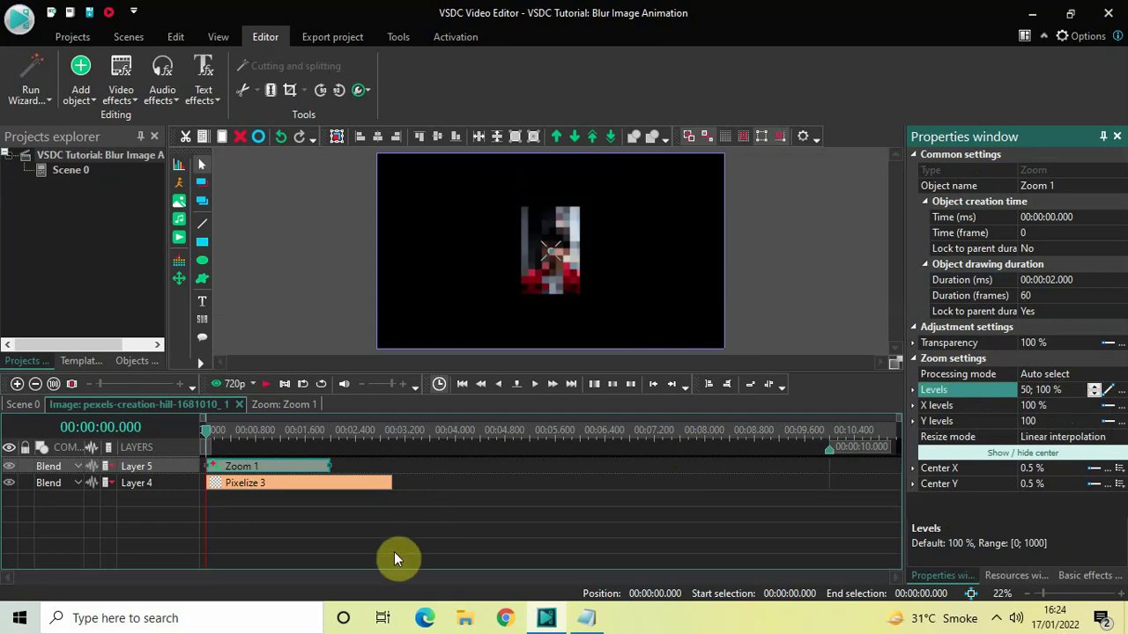
# Preview the zoom, rewind to the start, and bring up the video effects list
pyautogui.press('space')
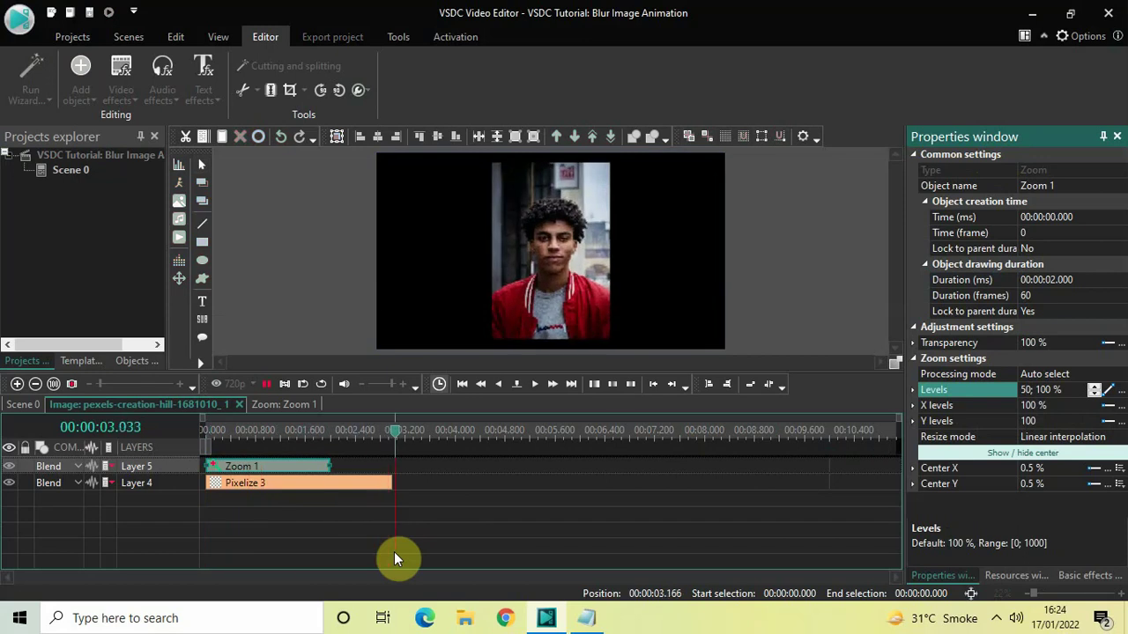
pyautogui.press('space')
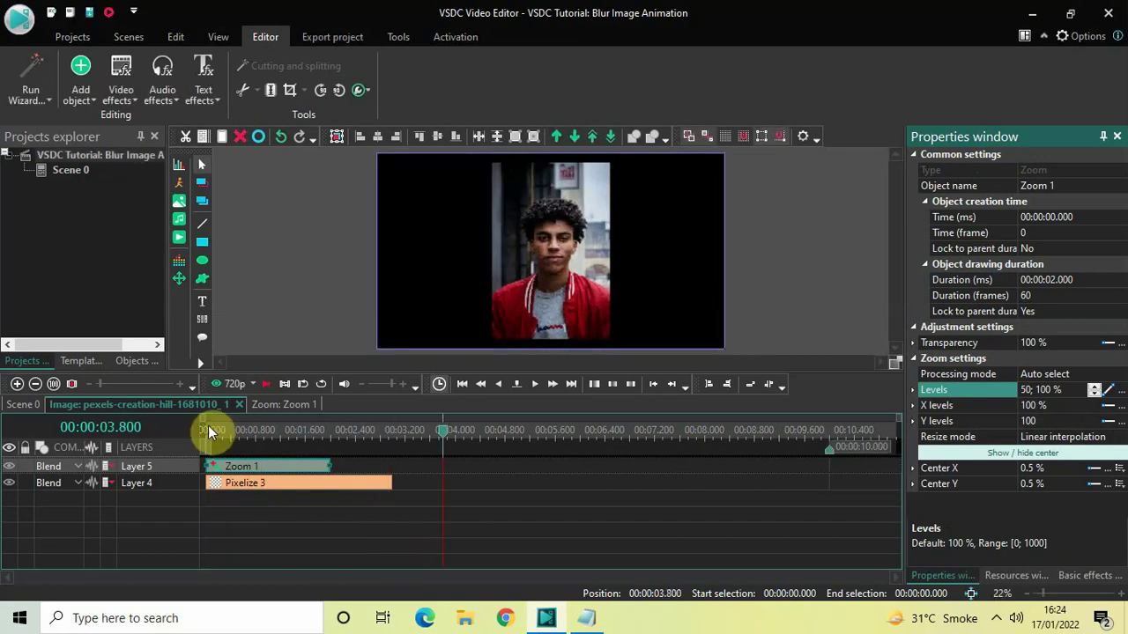
pyautogui.click(204, 431)
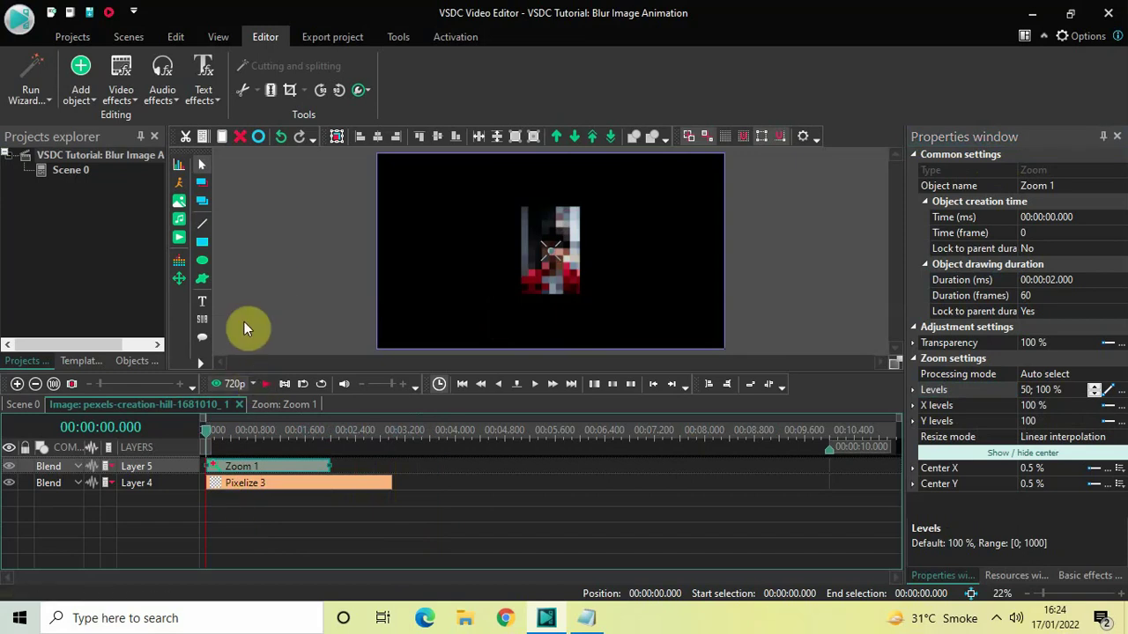
pyautogui.click(121, 81)
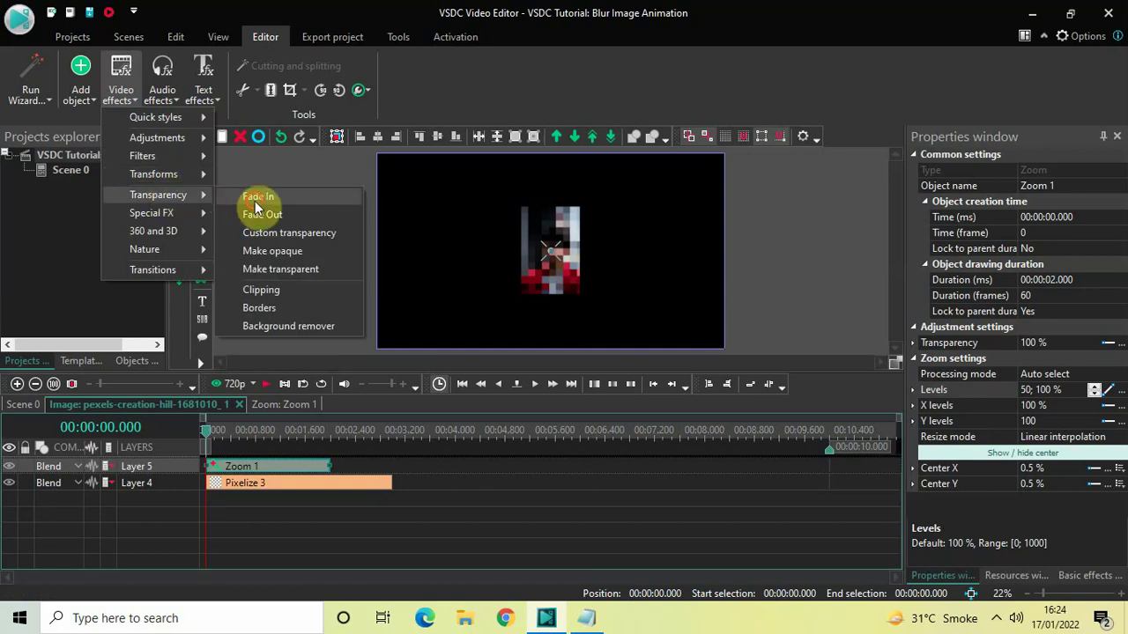
# Add a FadeIn 1 transparency effect at default placement and preview the fade-in
pyautogui.click(255, 208)
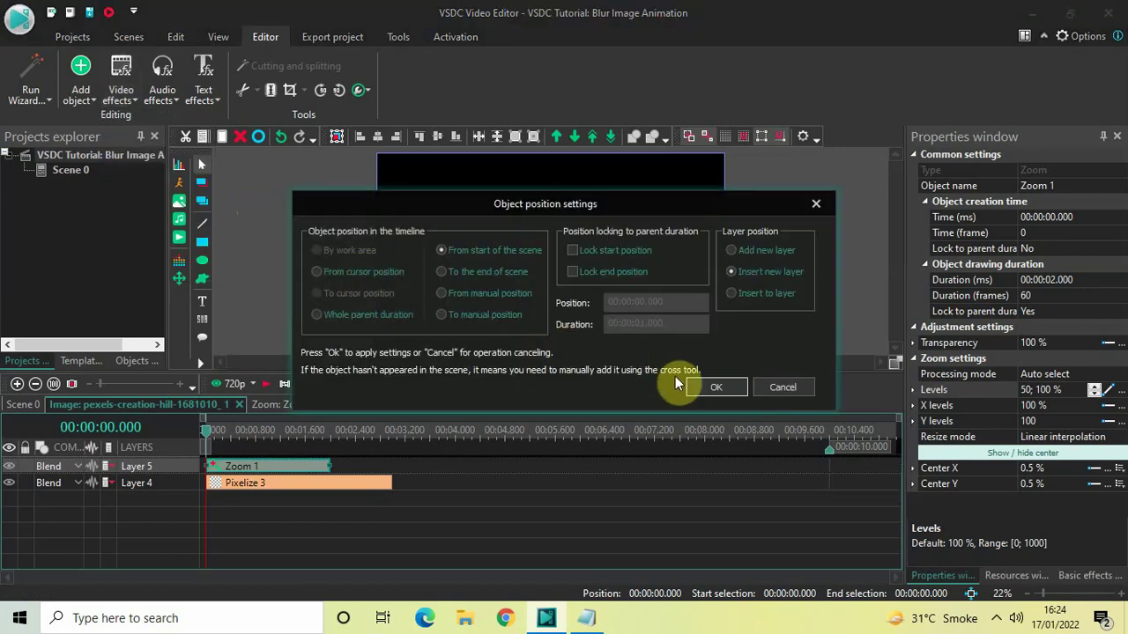
pyautogui.click(702, 384)
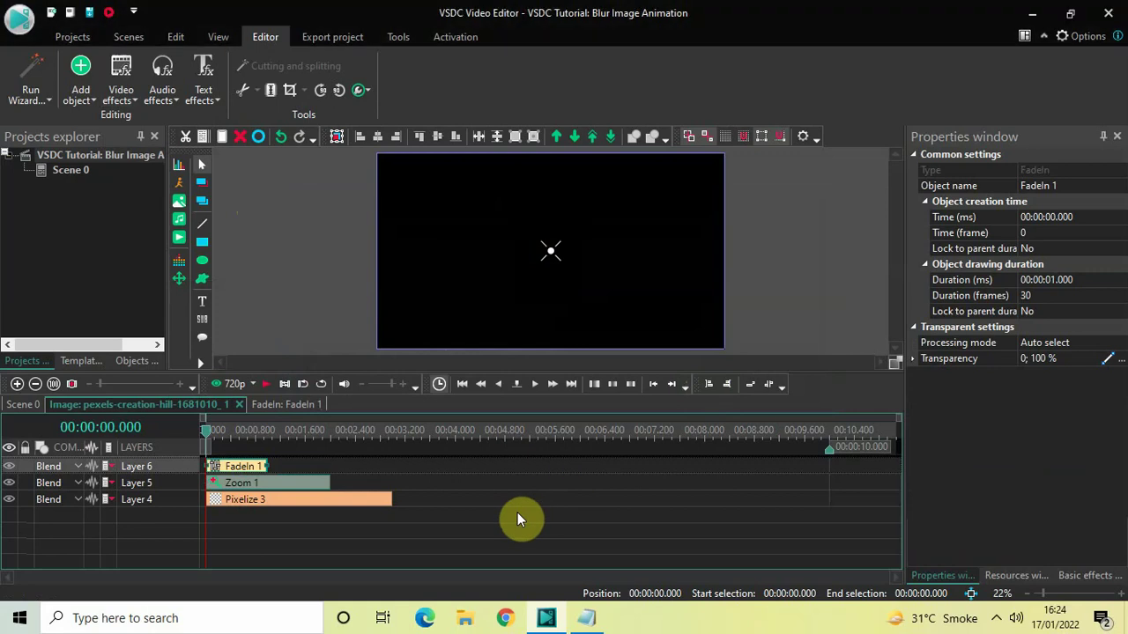
pyautogui.press('space')
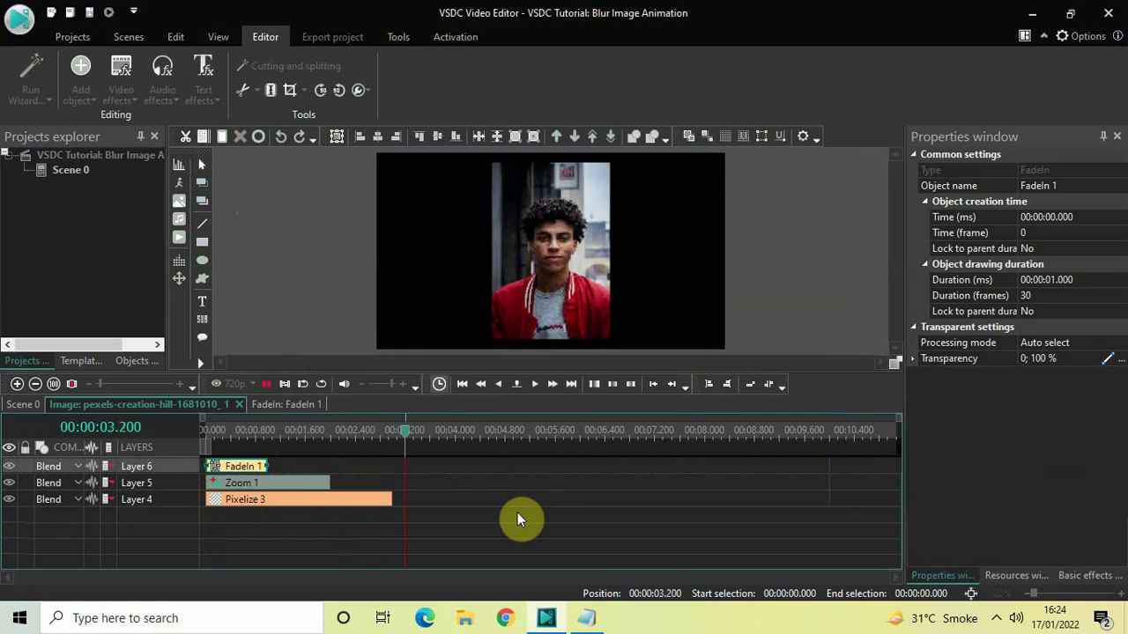
pyautogui.press('space')
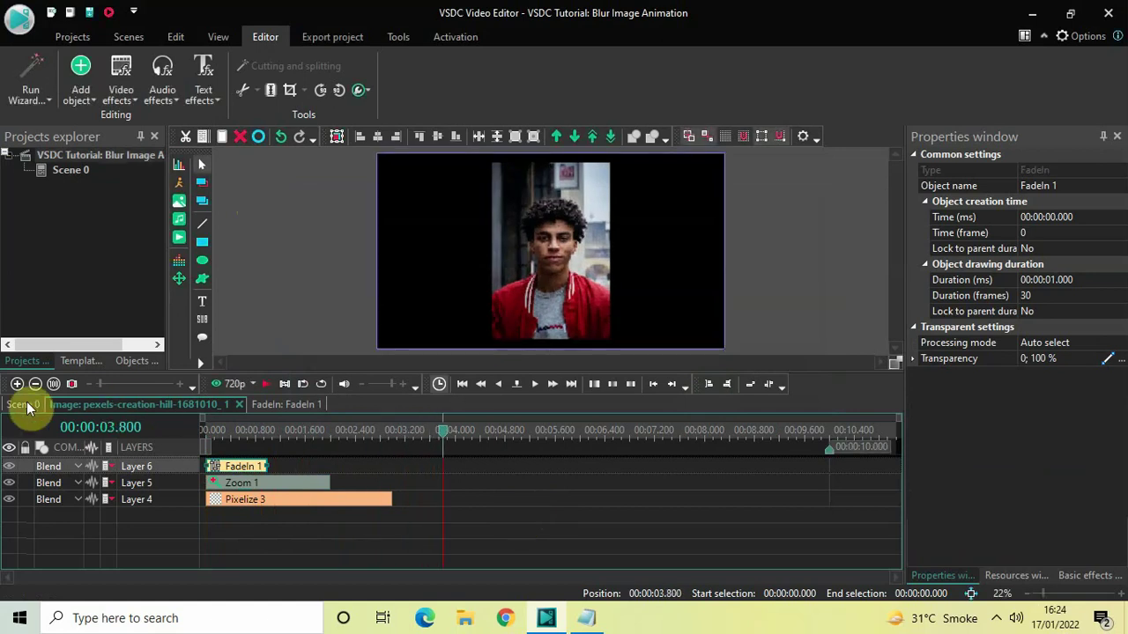
# Switch back to the Scene 0 timeline, rewind, and play the combined animation twice
pyautogui.click(27, 407)
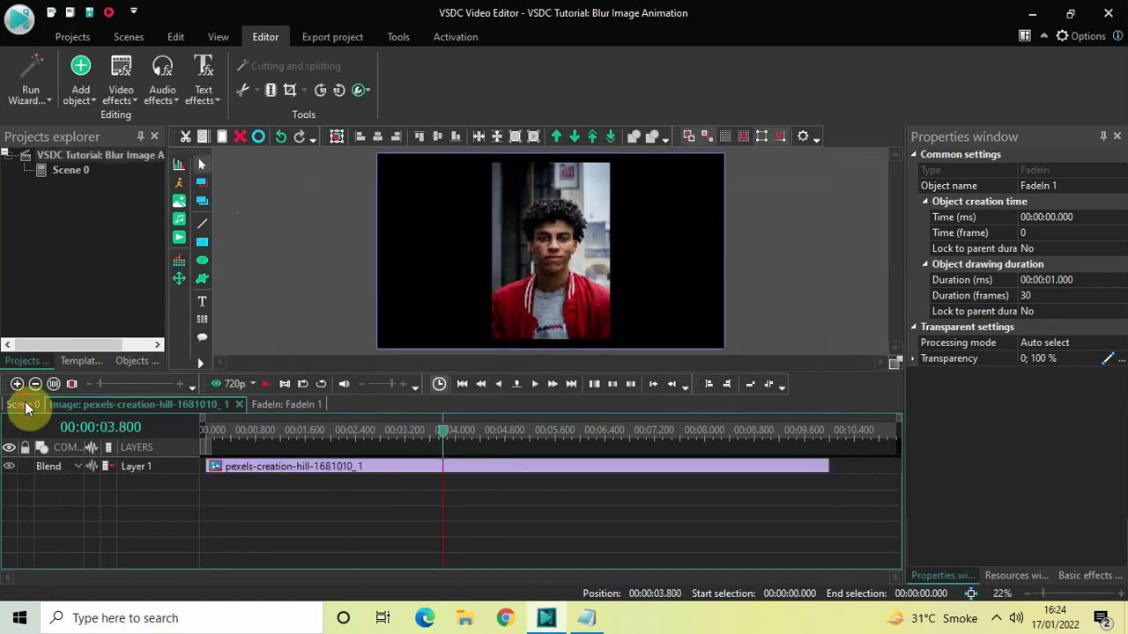
pyautogui.click(203, 434)
pyautogui.press('space')
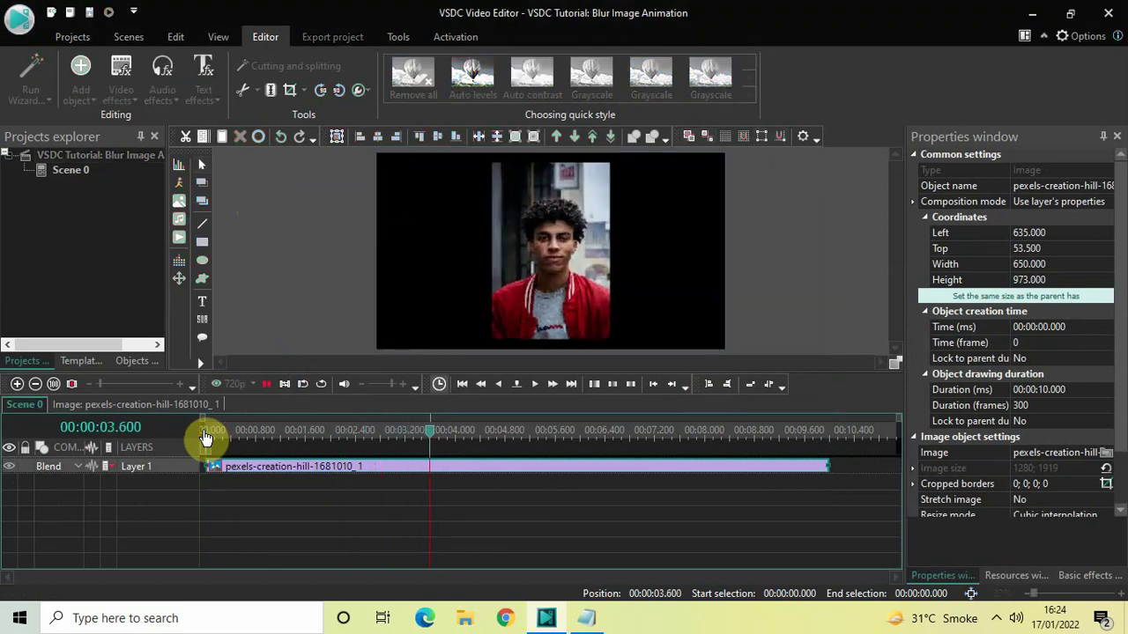
pyautogui.press('space')
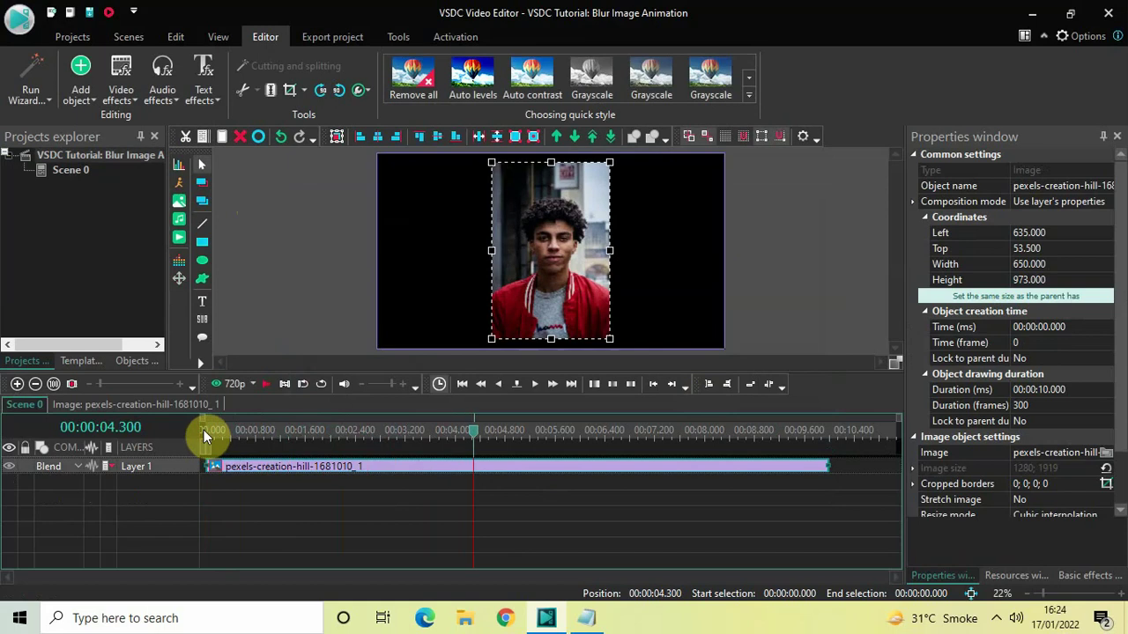
pyautogui.press('space')
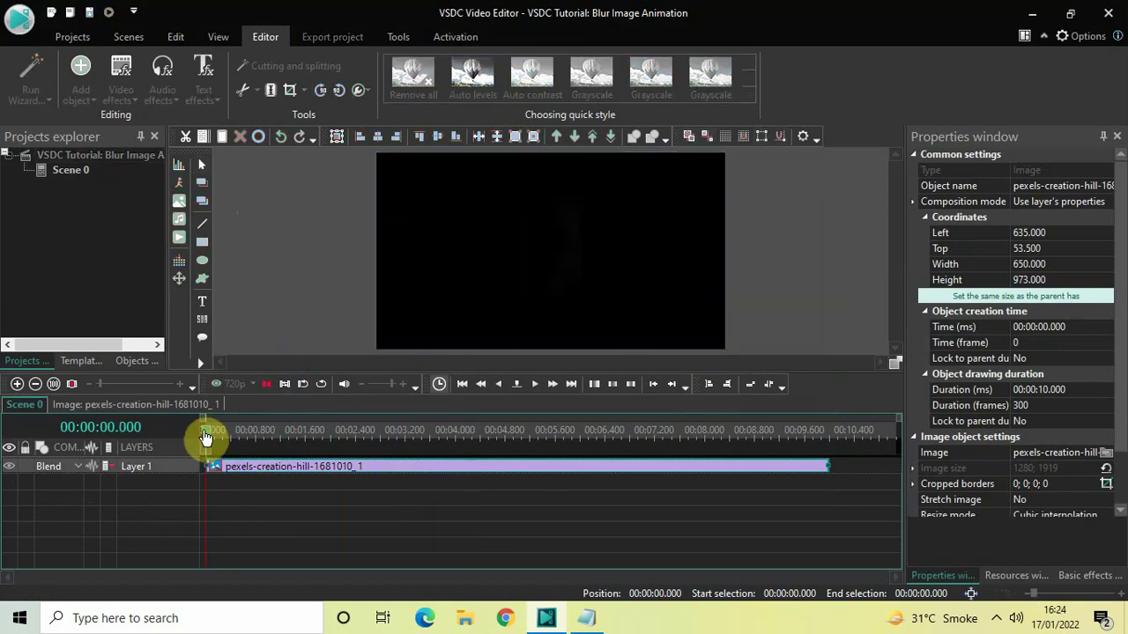